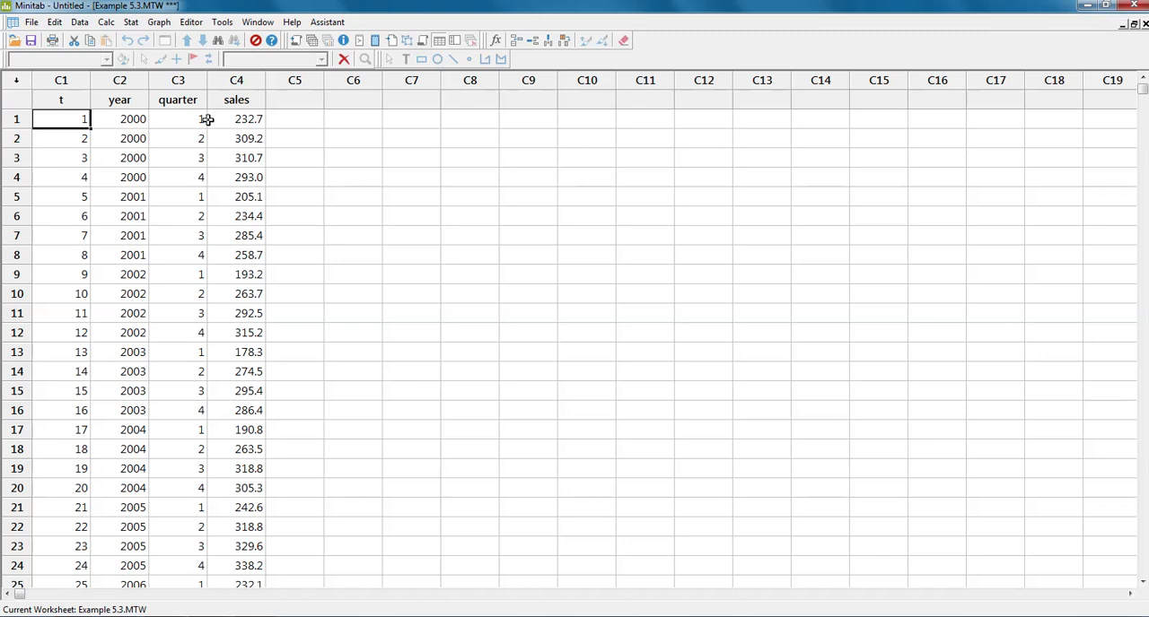
Set up a time series Decomposition of the sales column with a seasonal length of 4
click(131, 23)
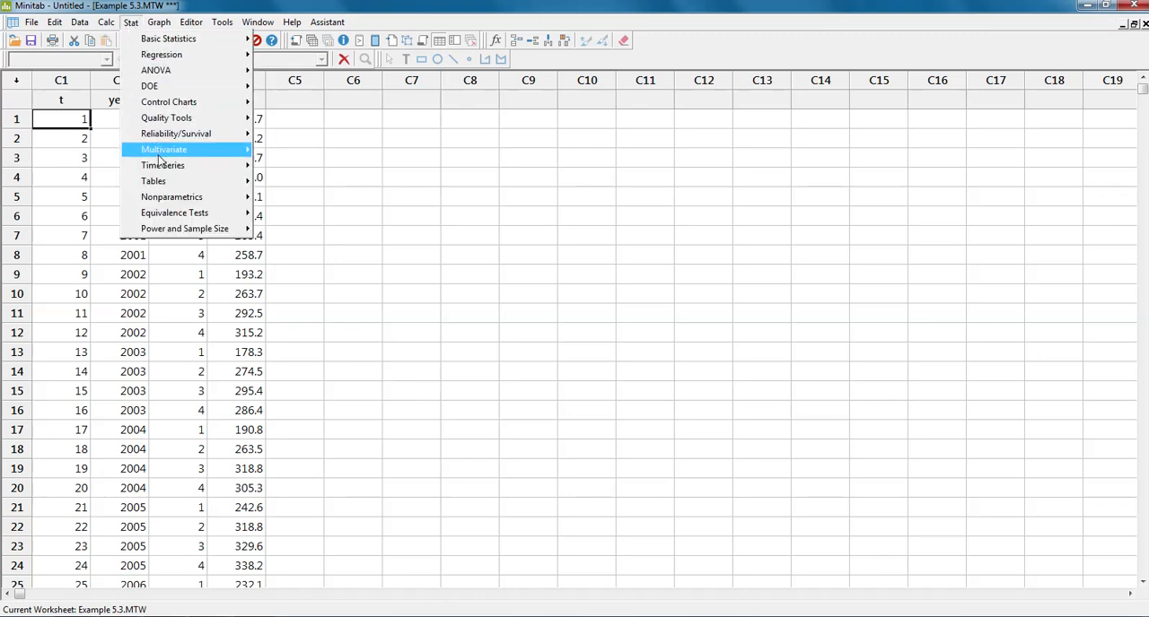
mouse_move(159, 166)
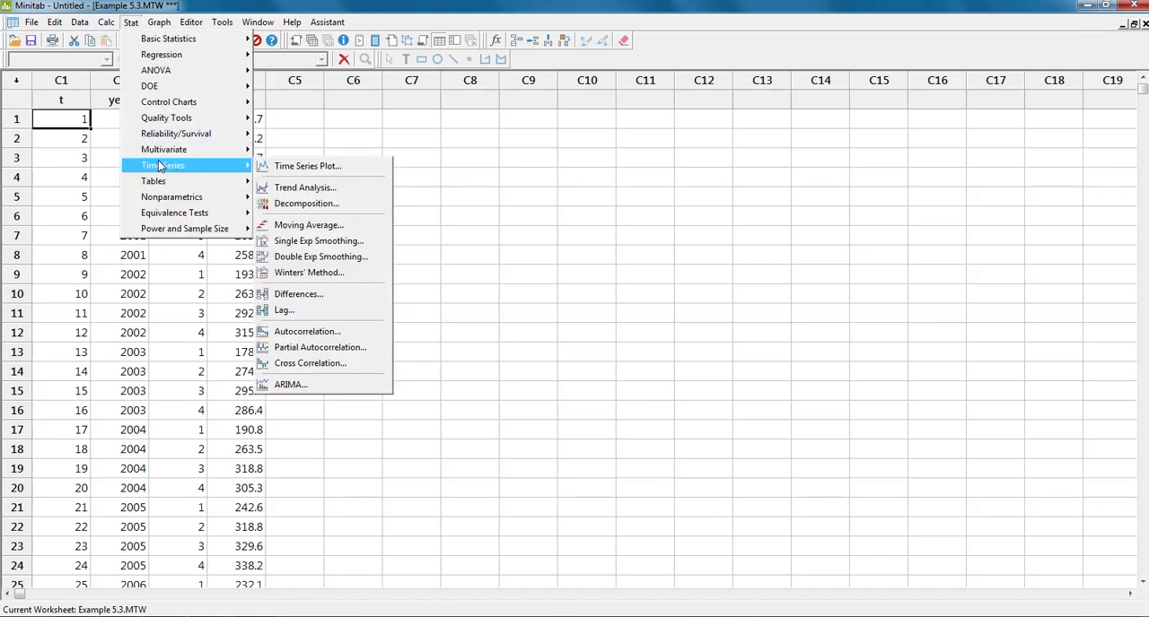
click(290, 204)
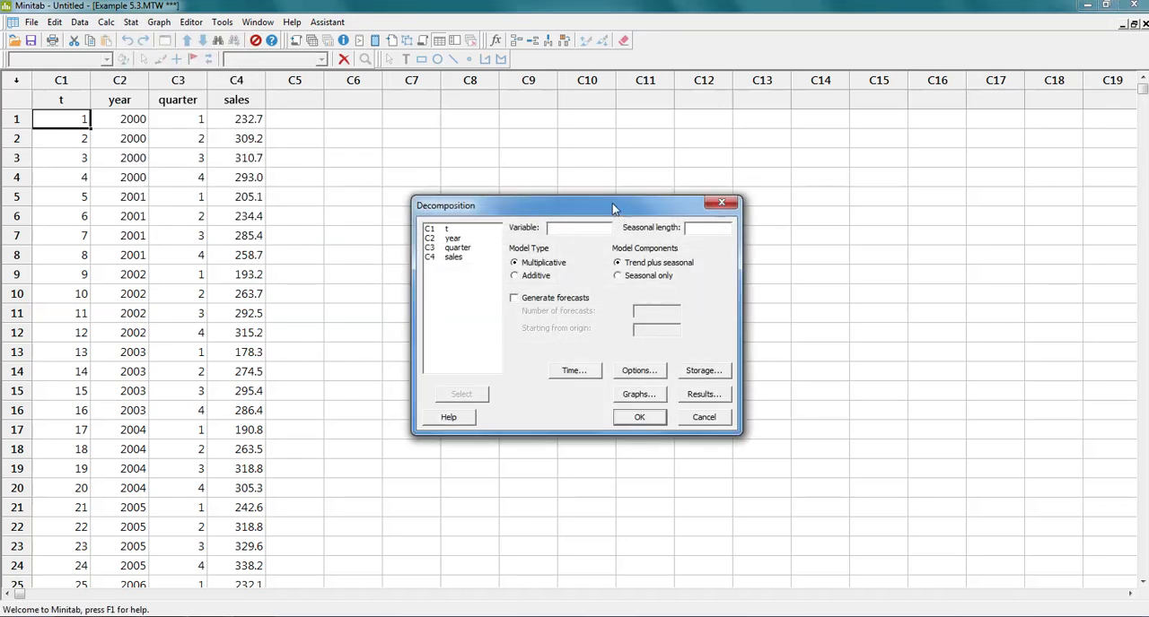
drag(613, 207, 577, 176)
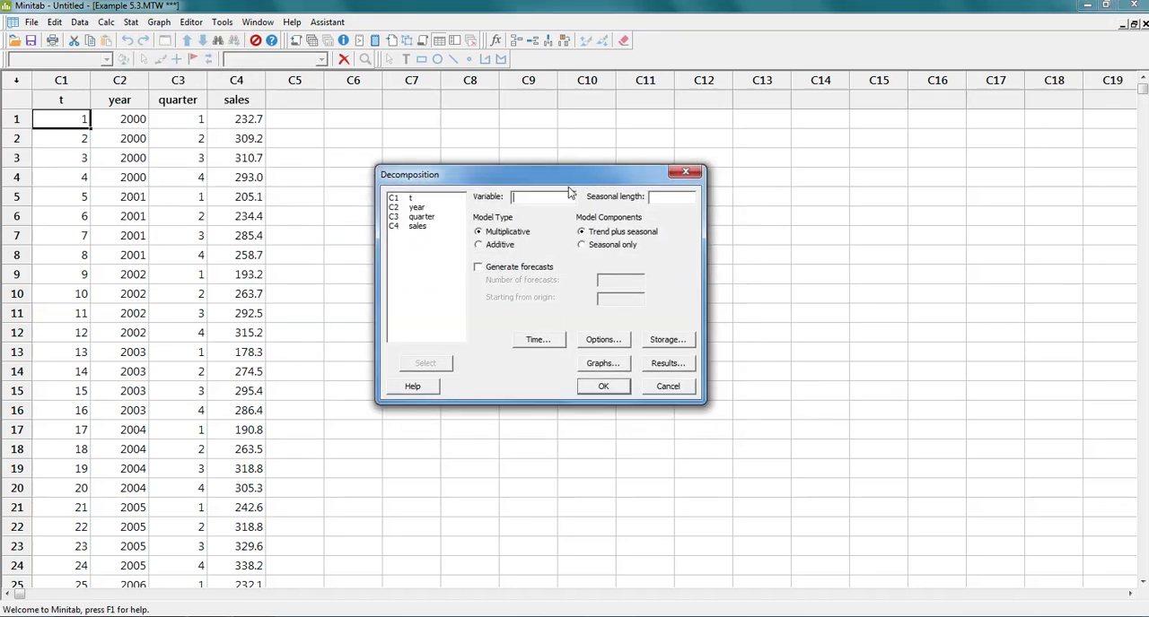
double_click(410, 228)
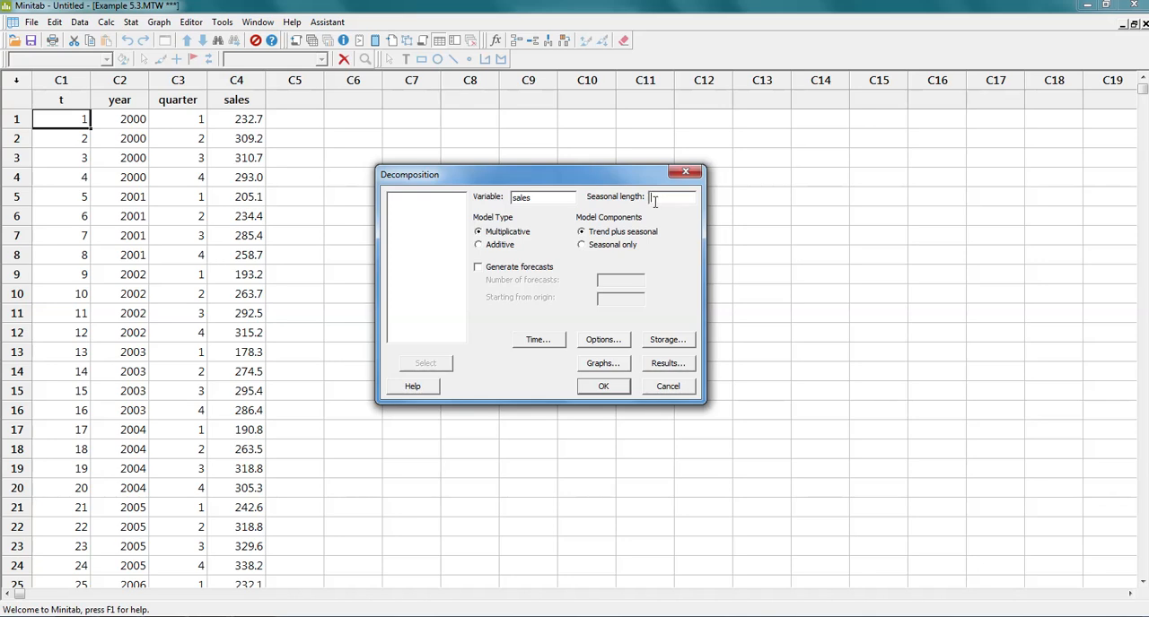
text(4)
Store the decomposition's trend line, detrended data, seasonals, seasonally adjusted data, fits and residuals
click(668, 341)
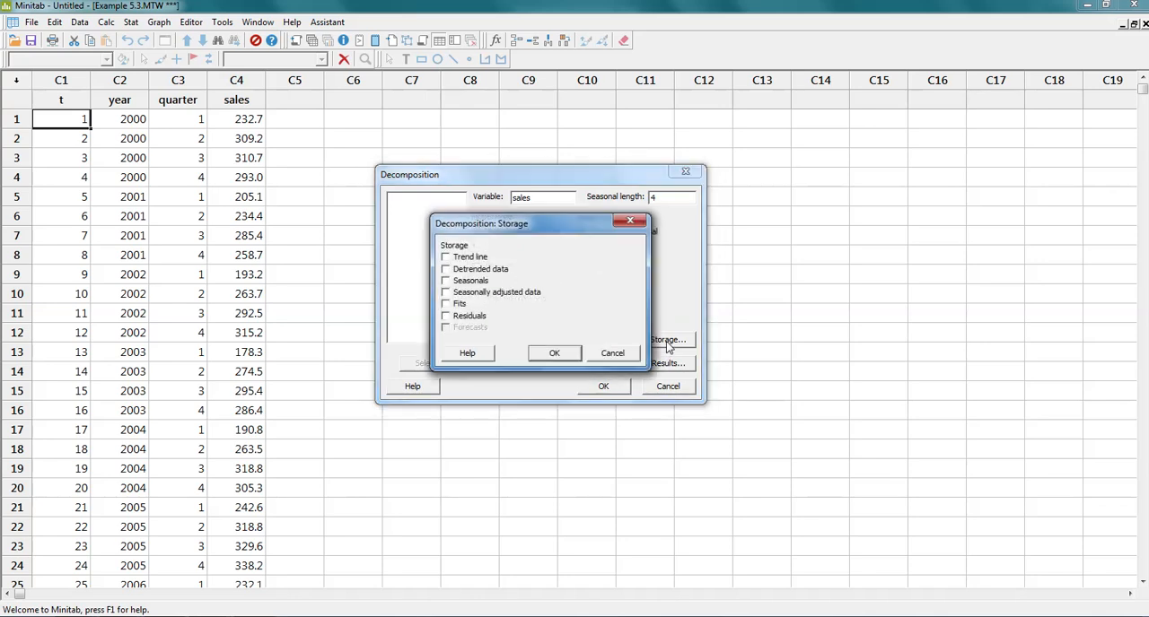
click(459, 259)
click(462, 270)
click(461, 281)
click(463, 296)
click(458, 321)
click(552, 353)
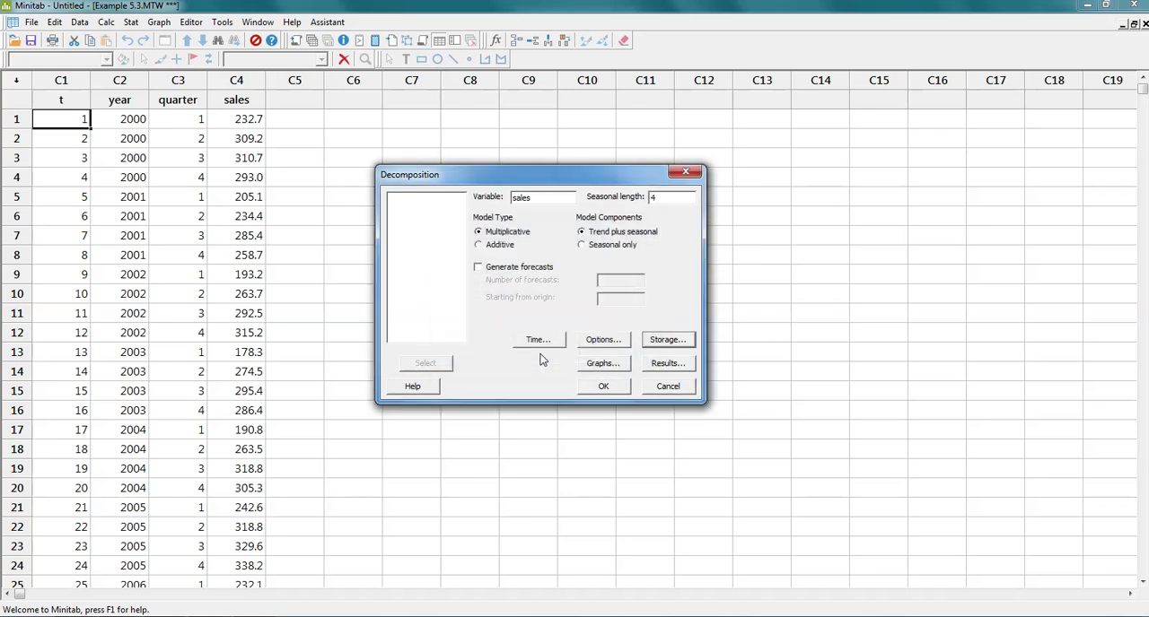
Generate 8 forecasts, include them in the stored results, and run the multiplicative trend-plus-seasonal decomposition
click(514, 269)
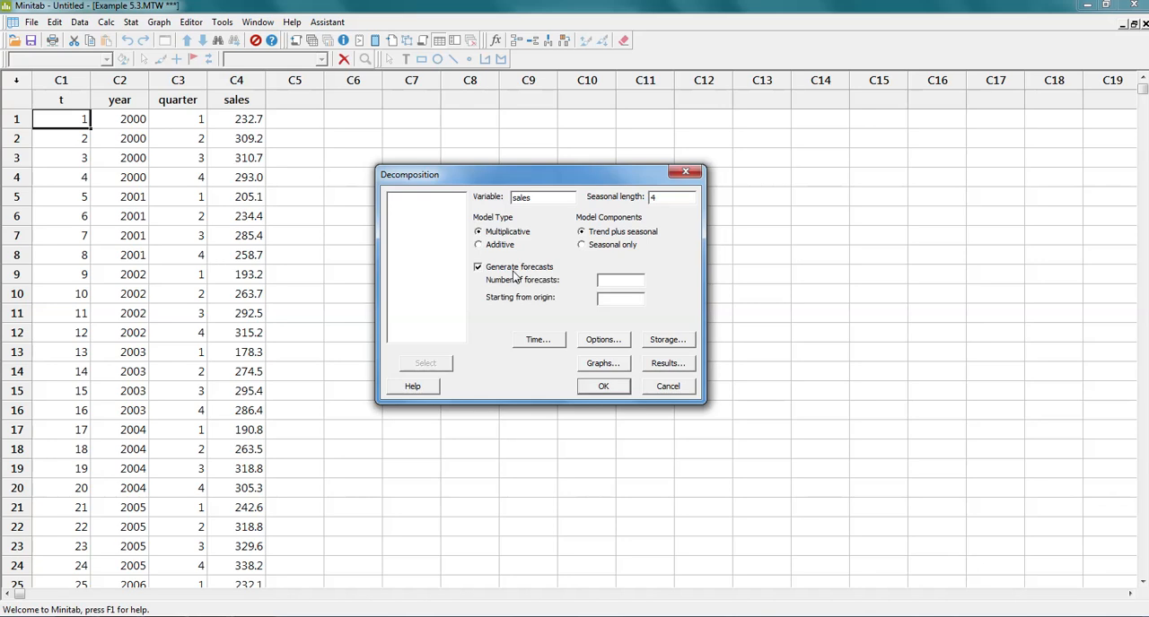
click(614, 286)
click(665, 345)
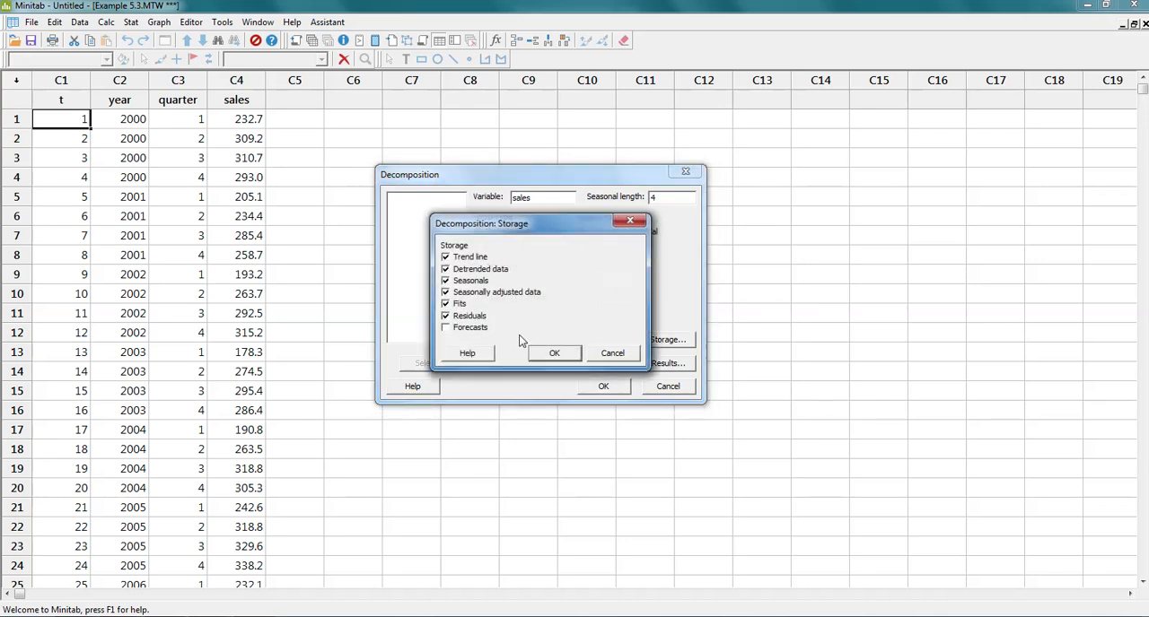
click(471, 331)
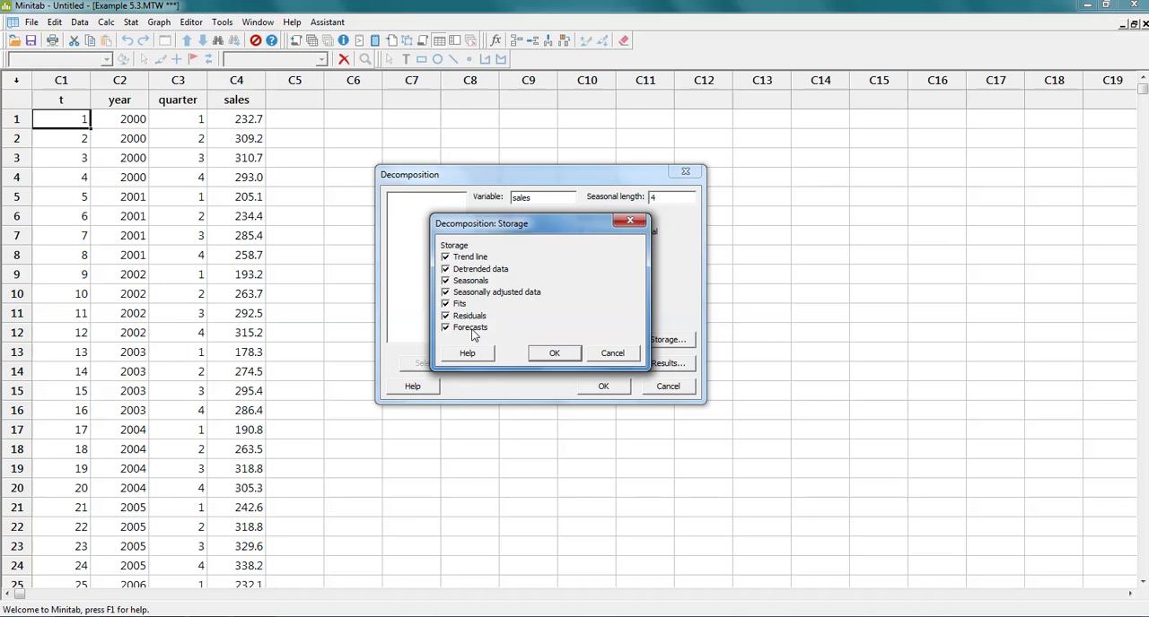
click(549, 354)
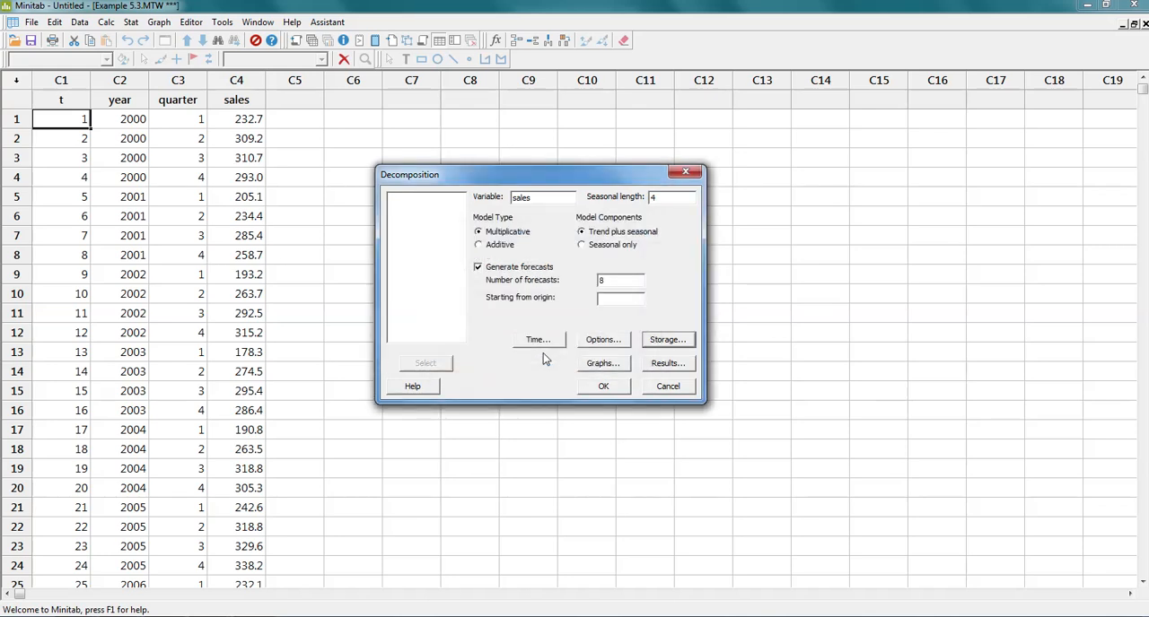
click(601, 387)
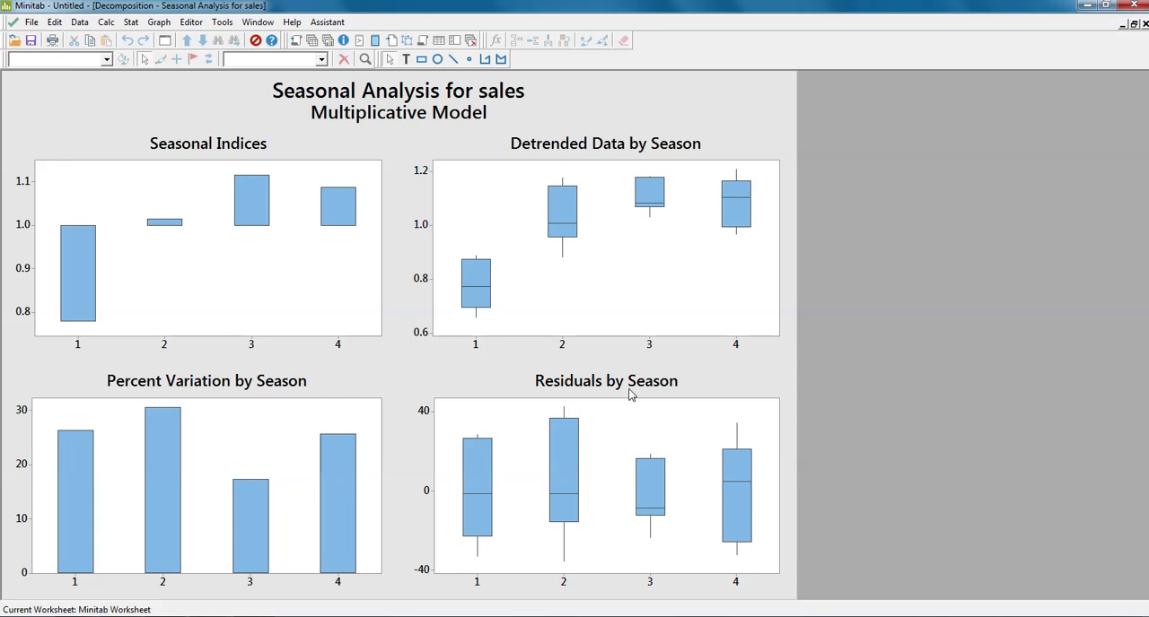
Examine the Time Series Decomposition Plot for sales, including its forecasts, and return to the Example 5.3 worksheet
click(260, 23)
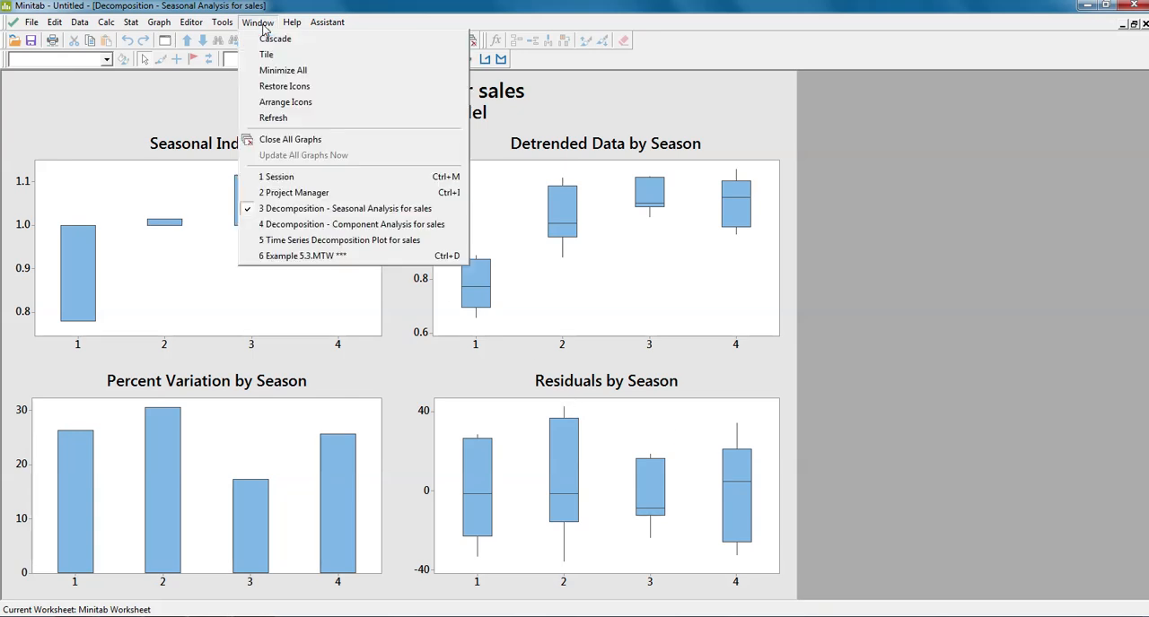
click(303, 241)
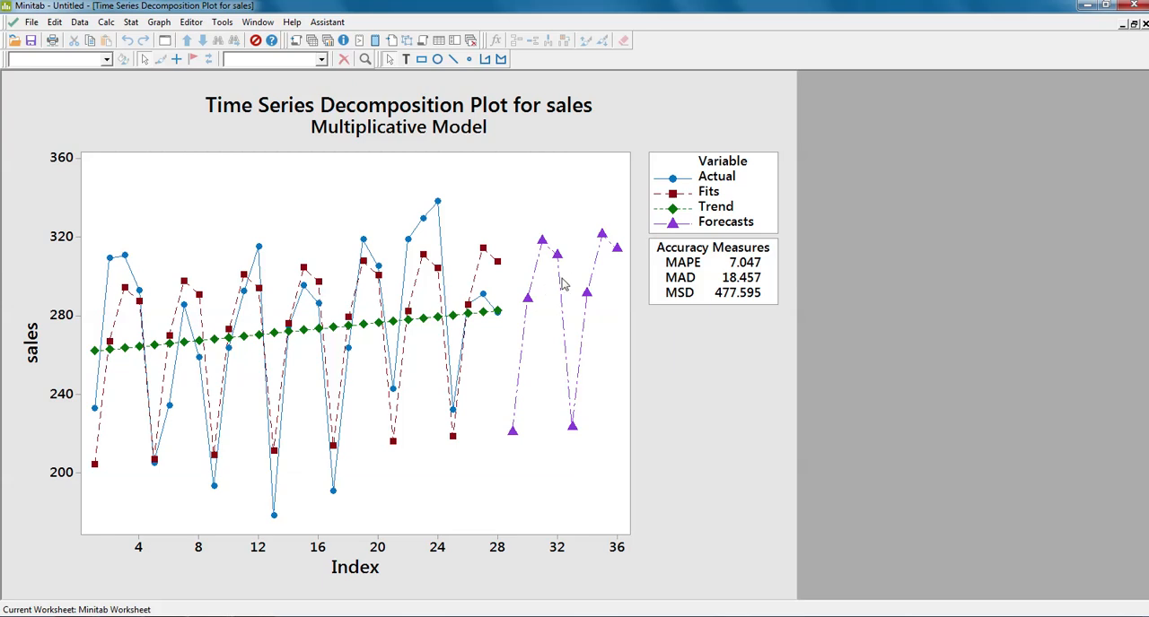
click(256, 23)
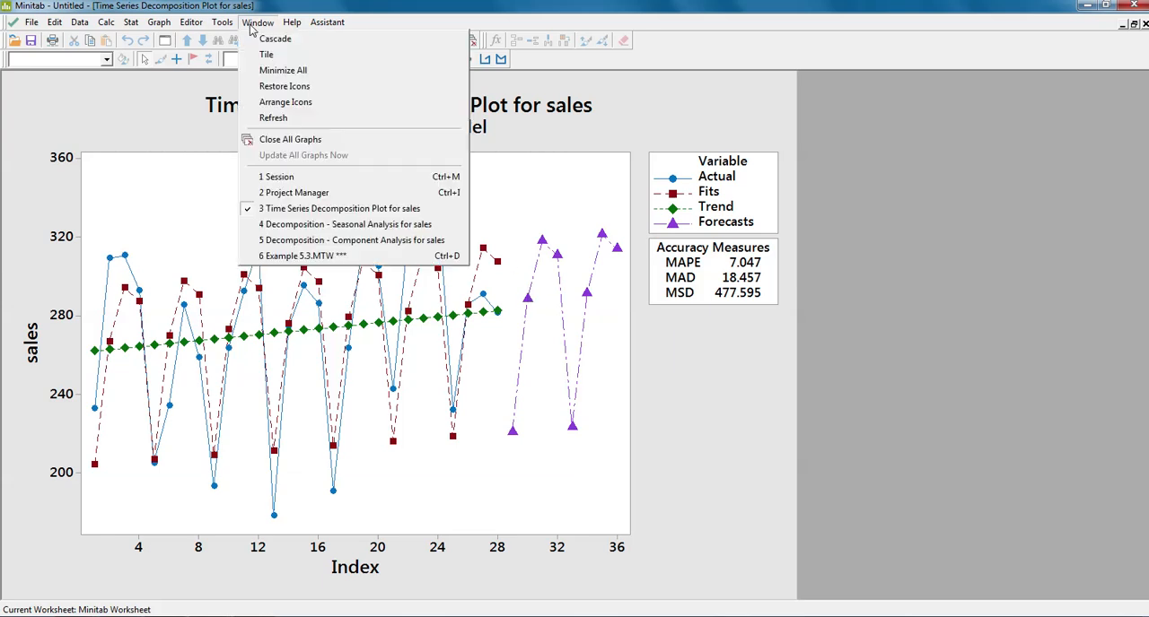
click(292, 257)
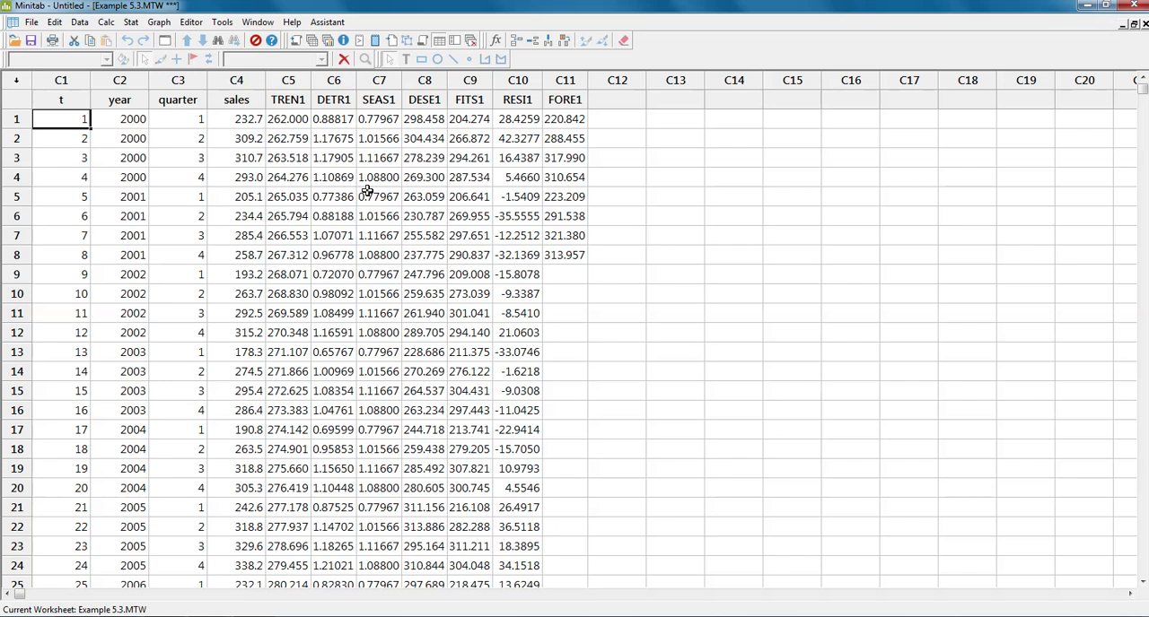
Examine the stored seasonal indices in column C7, comparing the first-quarter values of 2000 and 2001
click(375, 79)
click(383, 98)
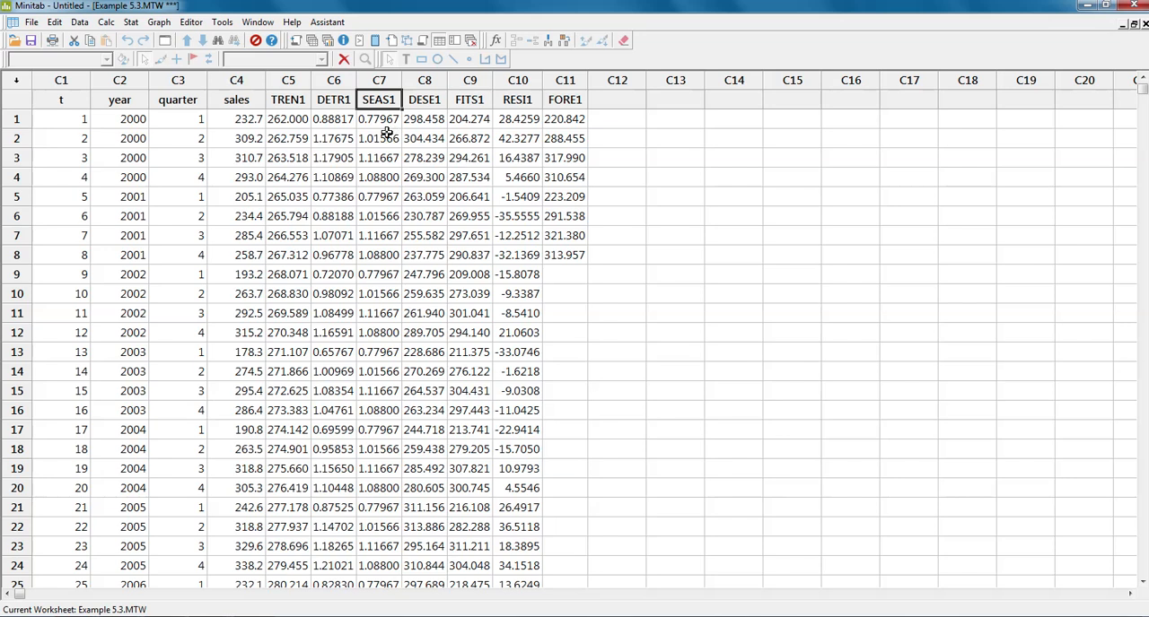
click(383, 126)
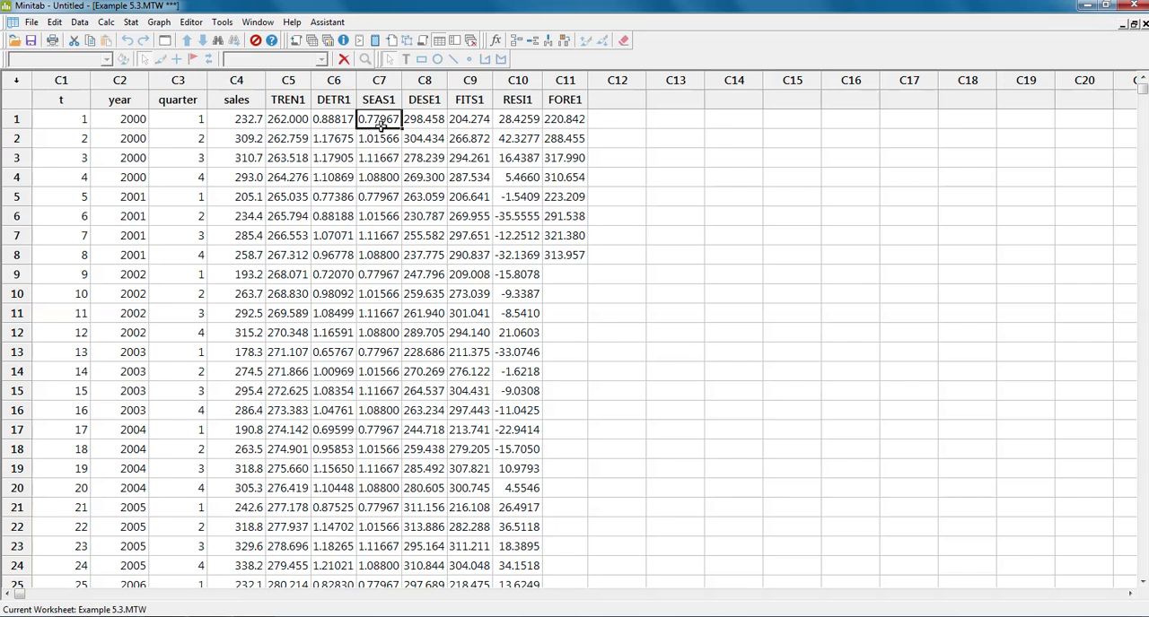
click(384, 198)
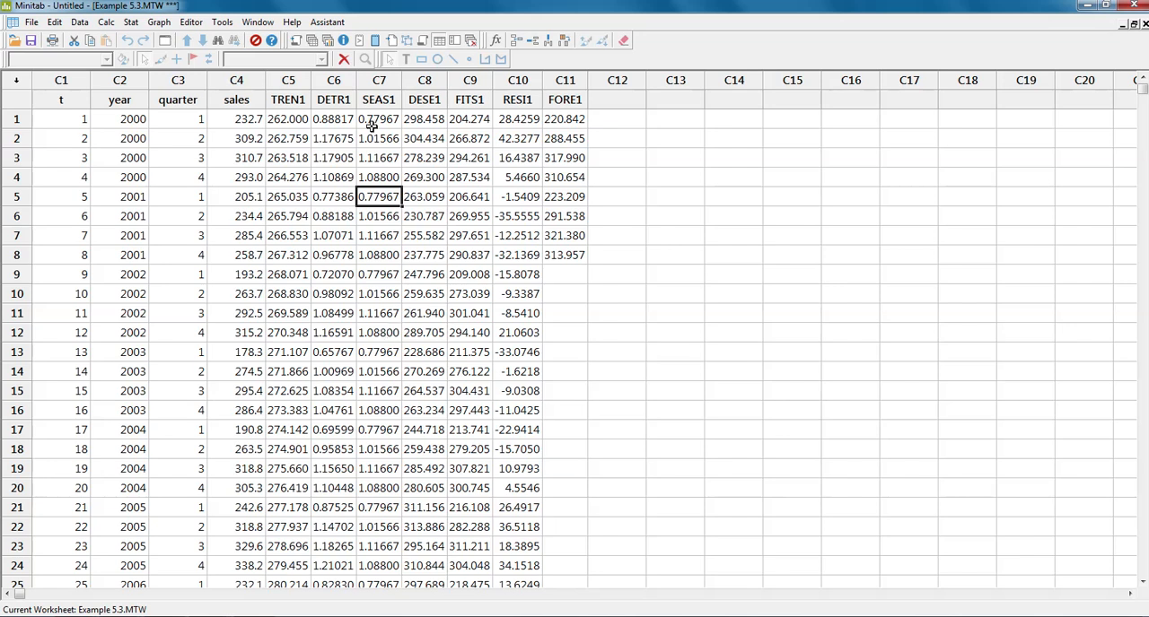
click(379, 80)
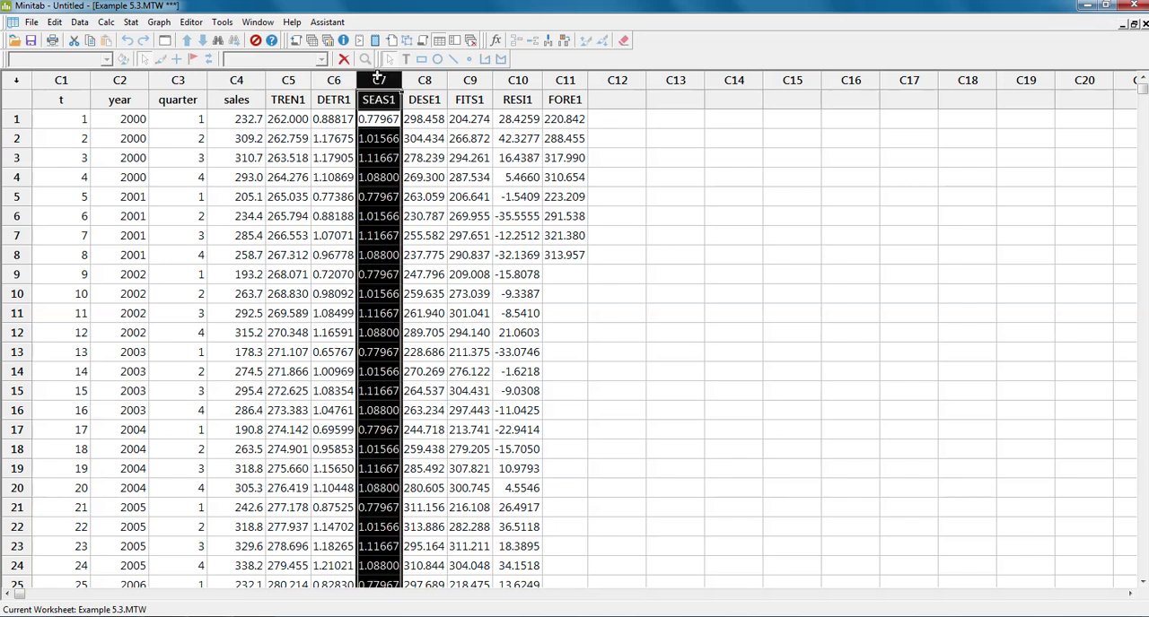
Compare the original sales in column C4 with the seasonally adjusted data in column C8
click(224, 80)
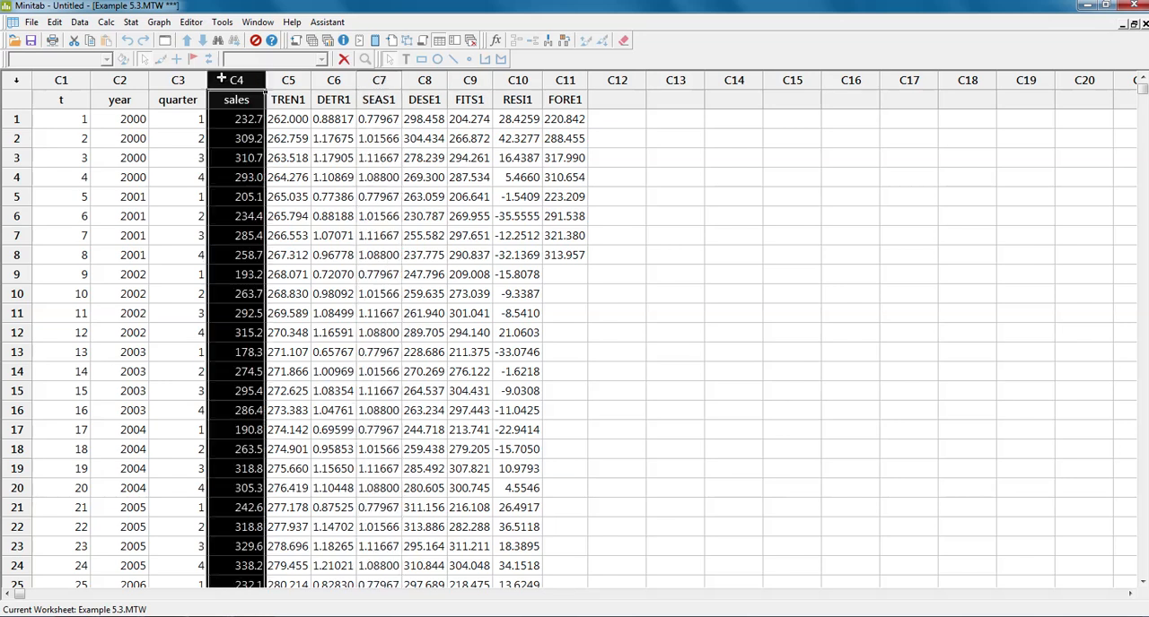
click(432, 121)
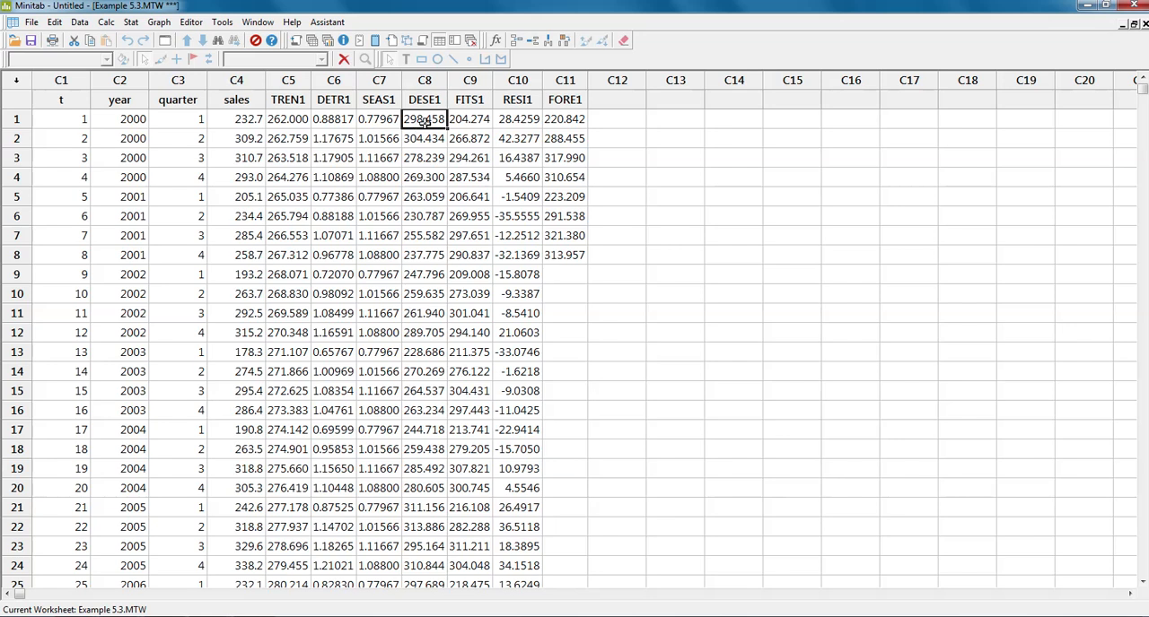
click(424, 86)
click(429, 119)
Examine the trend line values in column C5 and the fitted values in column C9
click(282, 81)
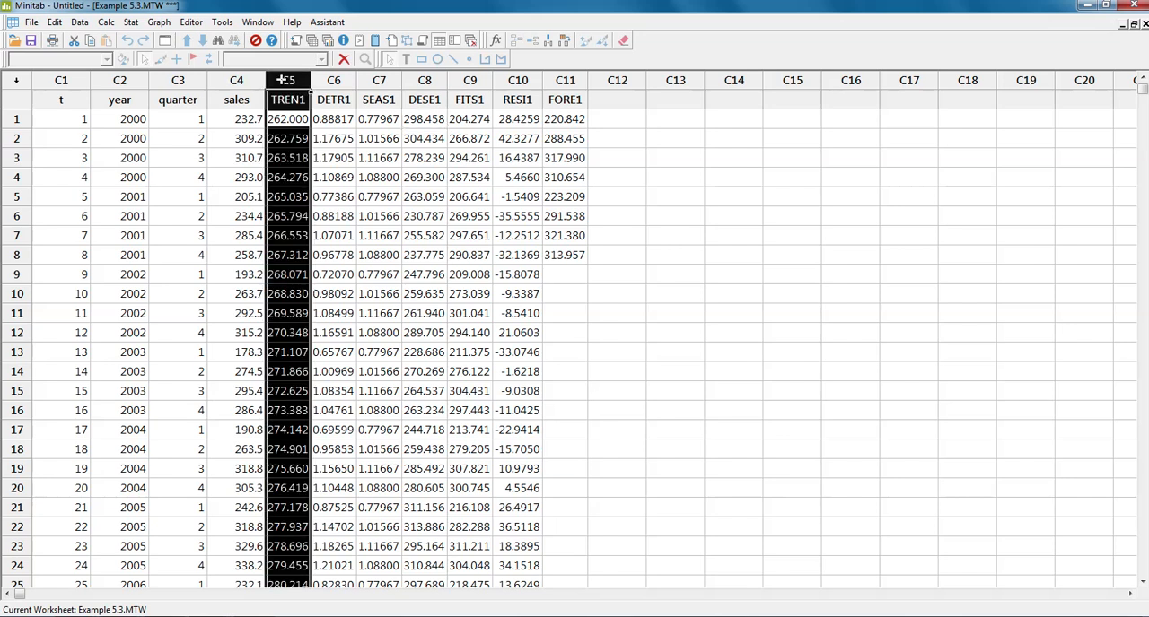
click(297, 154)
click(286, 125)
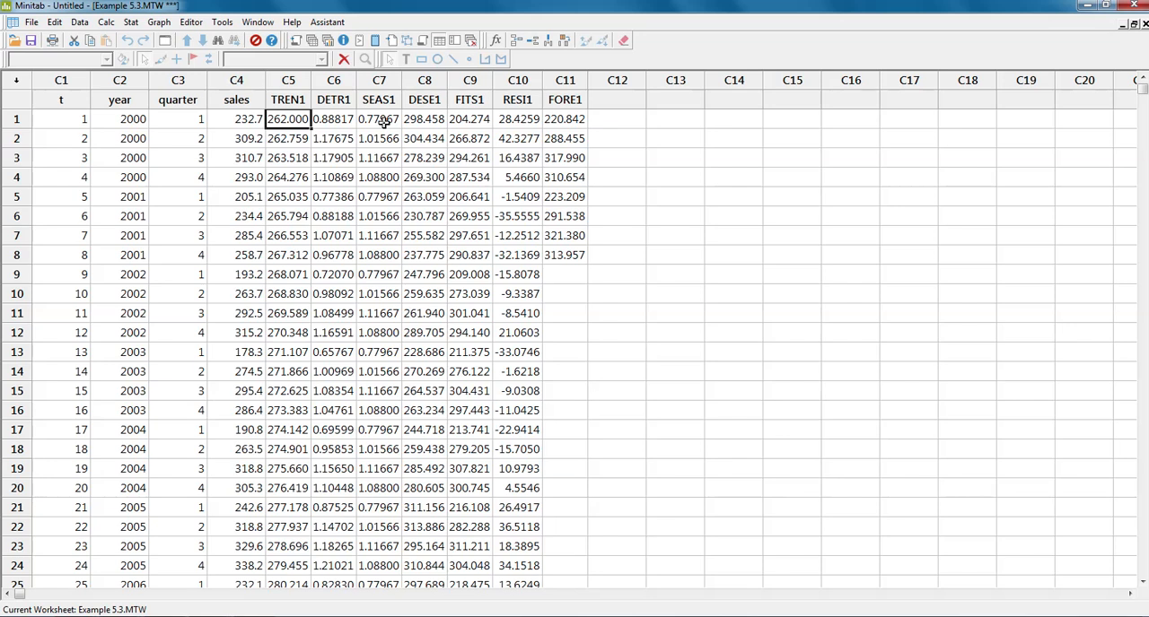
click(466, 120)
click(464, 80)
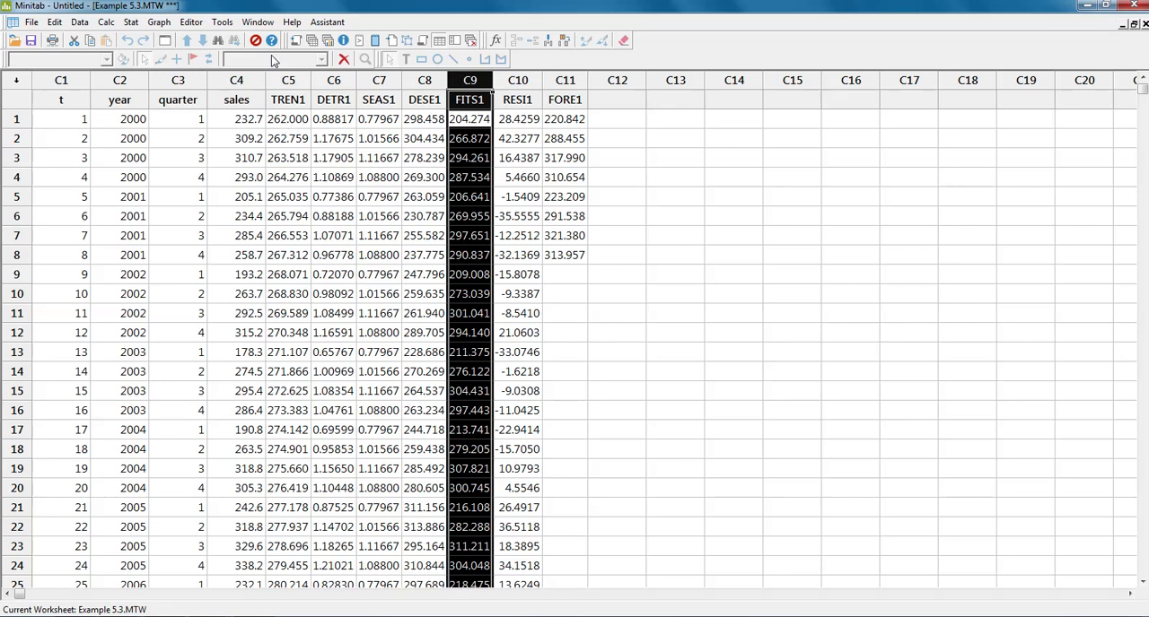
Check the fits and trend again on the Time Series Decomposition Plot, and go back to the worksheet data
click(258, 21)
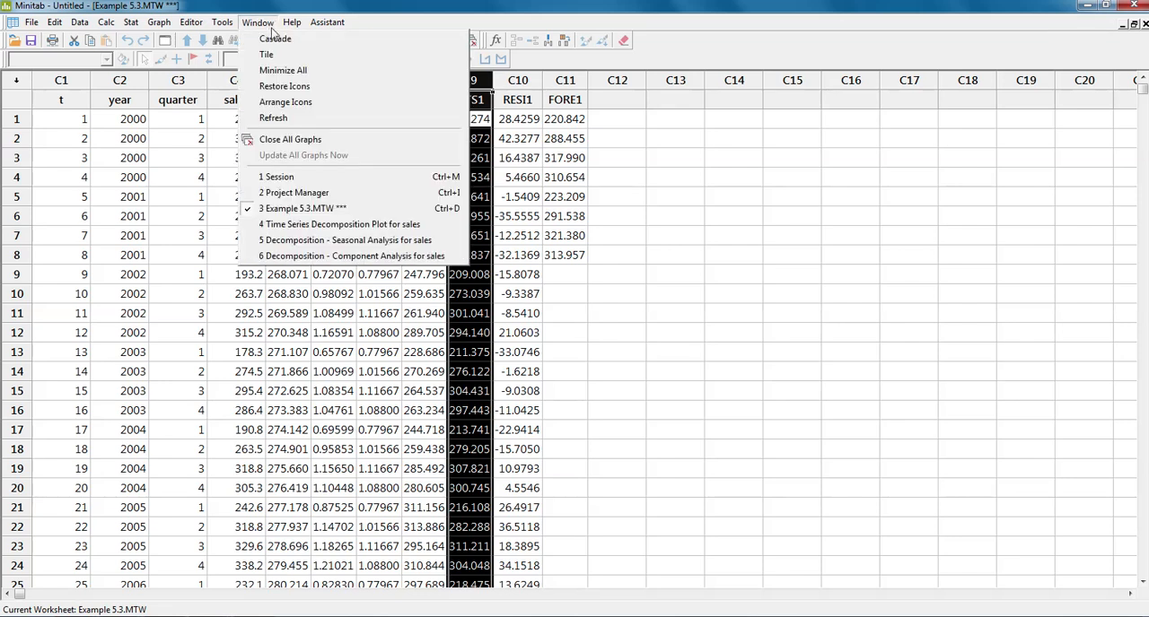
click(305, 226)
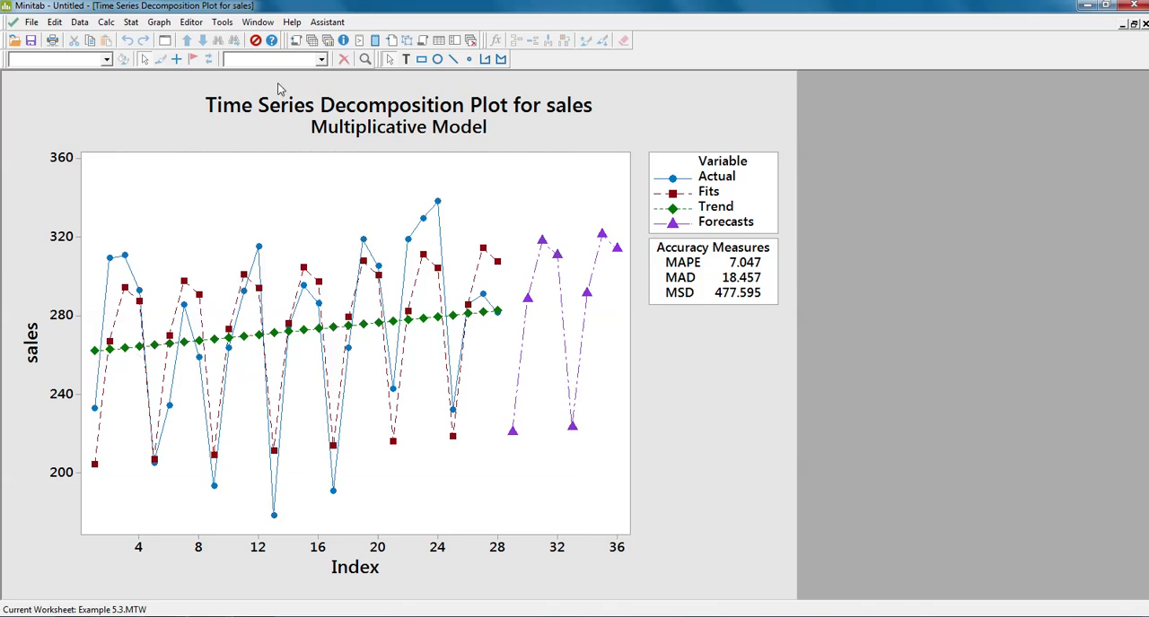
click(260, 22)
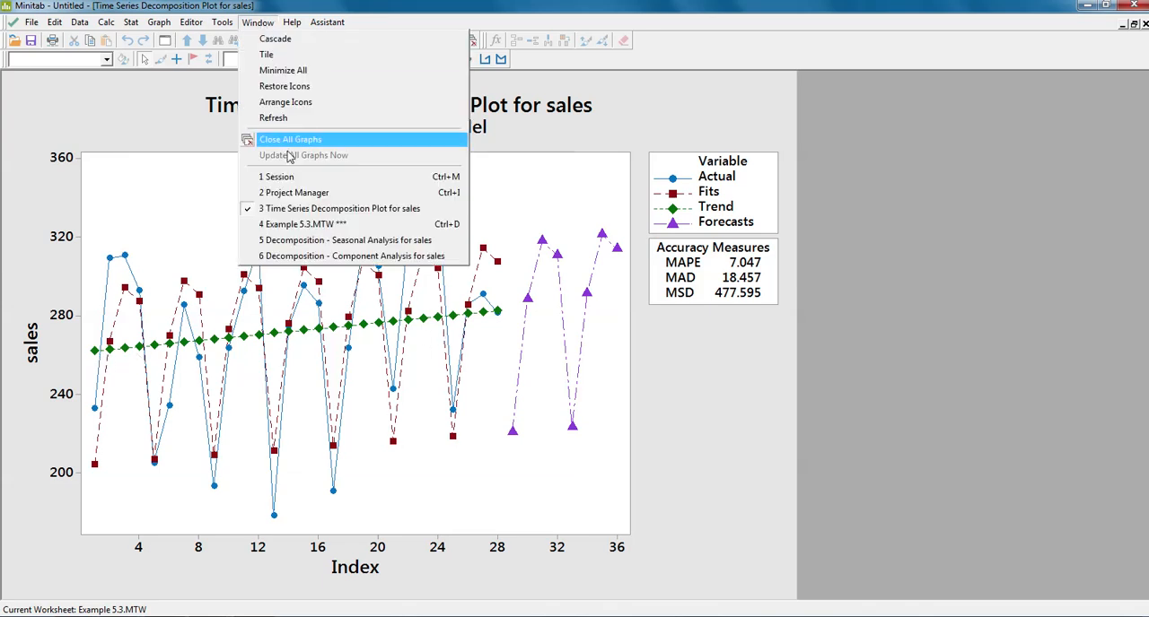
click(277, 222)
Examine the detrended data in column C6, starting with its first-row value
click(505, 176)
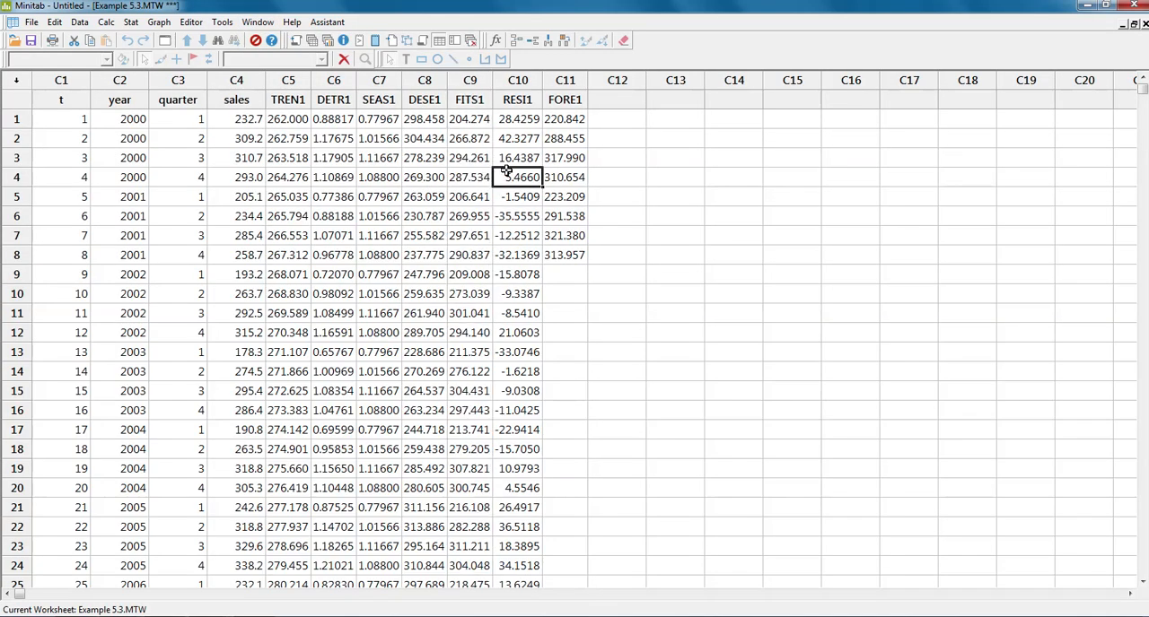
click(464, 119)
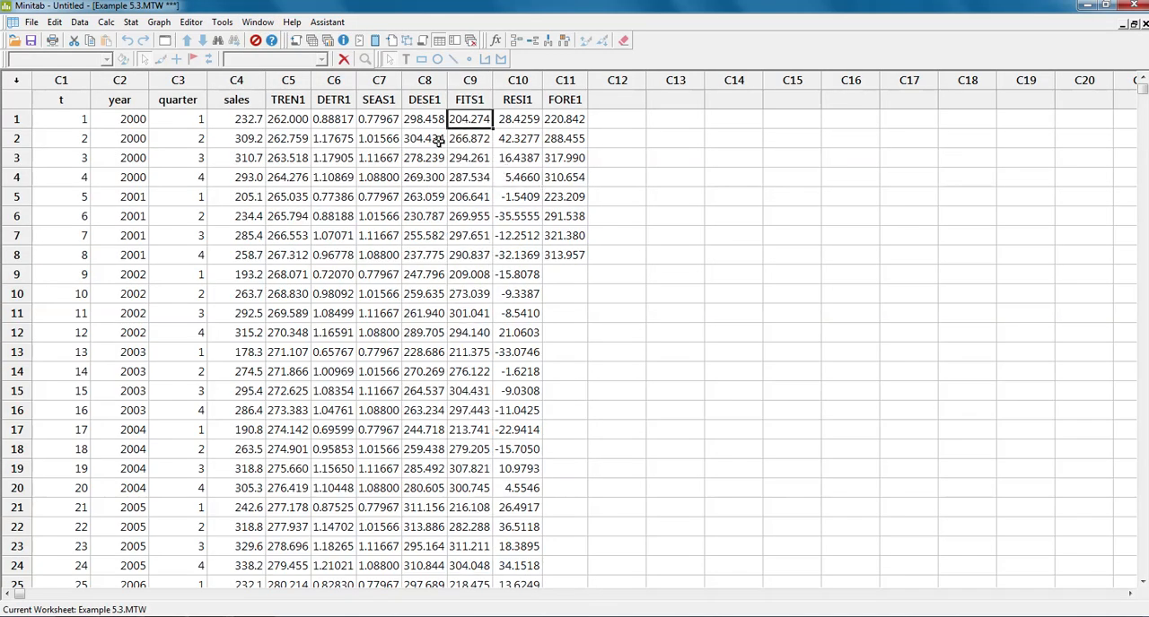
click(334, 120)
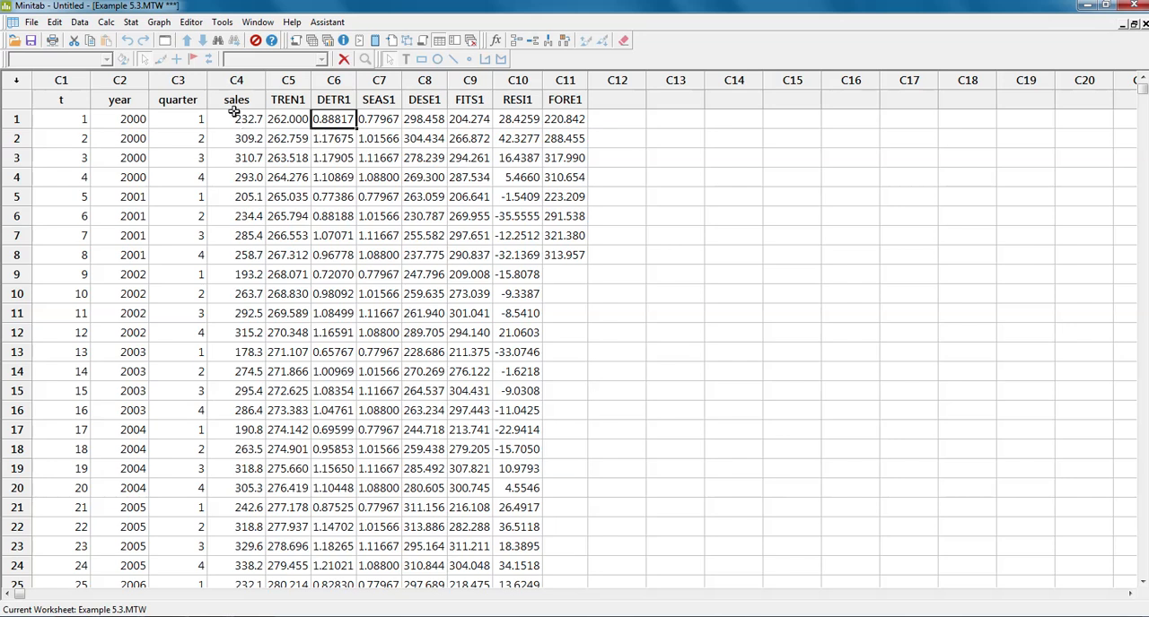
click(330, 80)
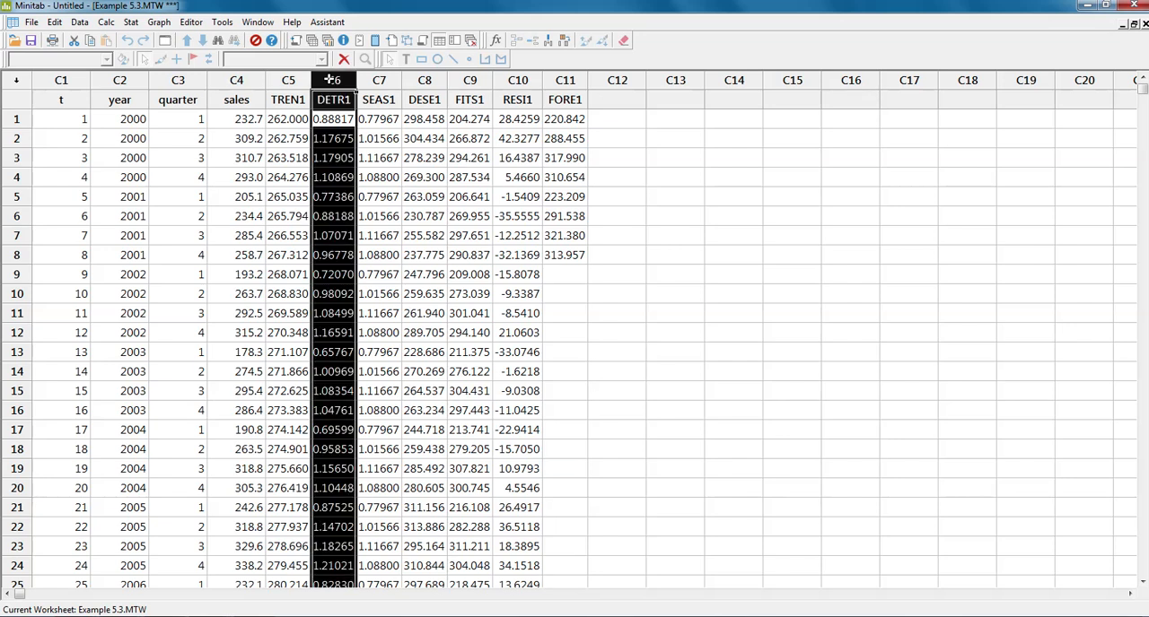
Compare the first row's residual in column C10 with its sales and fitted values
click(472, 120)
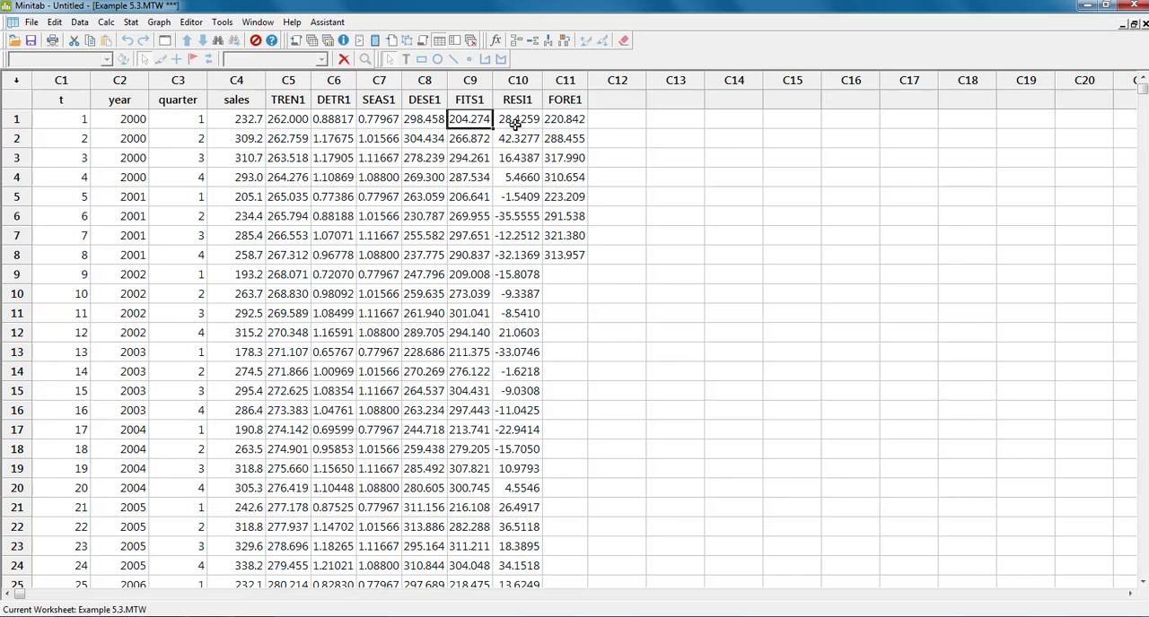
click(516, 124)
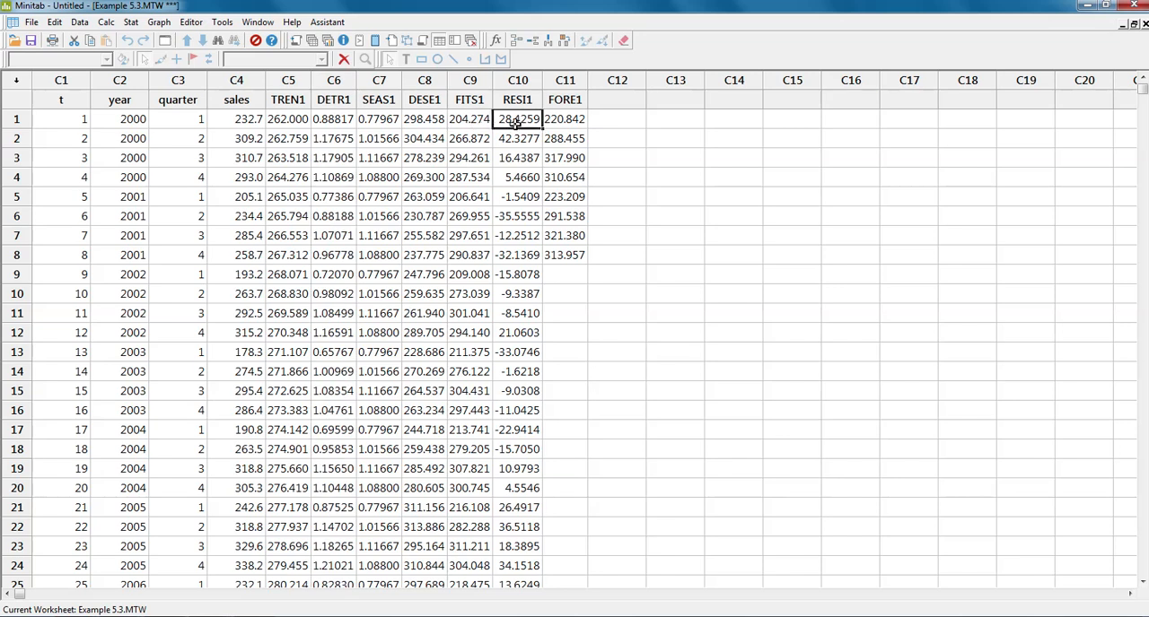
click(237, 123)
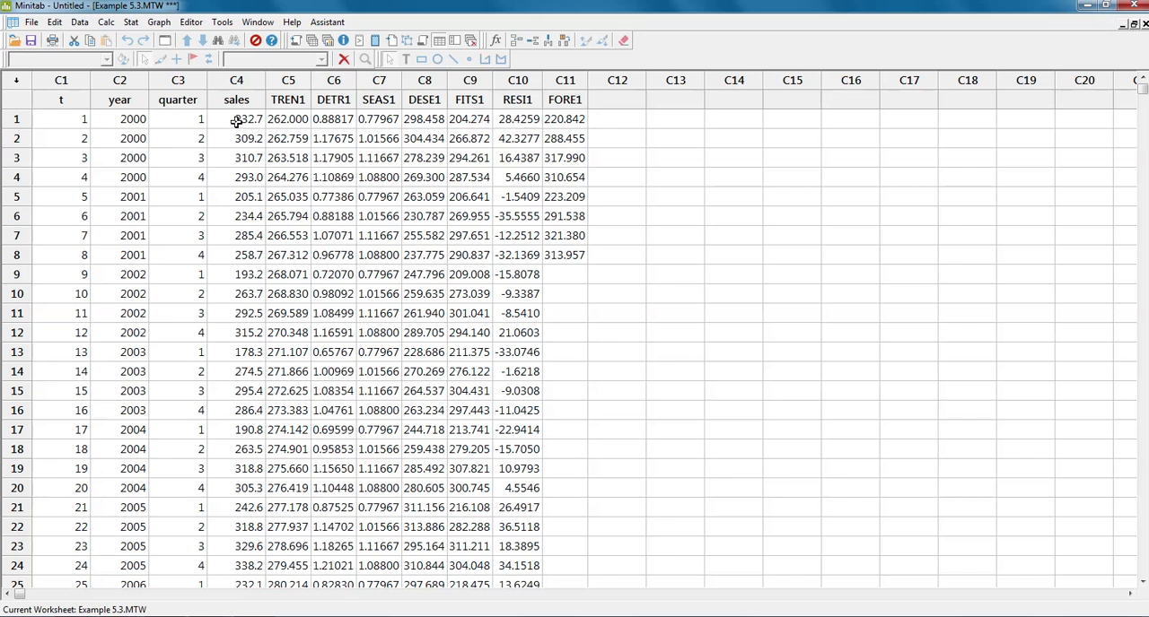
click(458, 122)
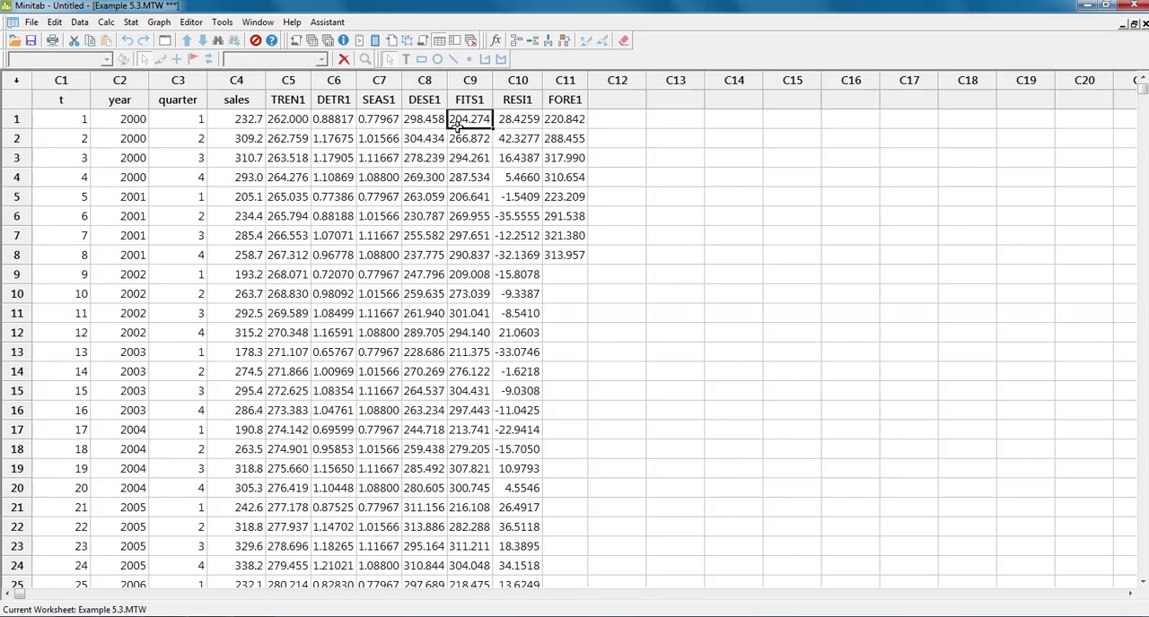
Examine the forecasts stored in column C11 and the seasonal indices in column C7, starting with their first-row values
click(559, 121)
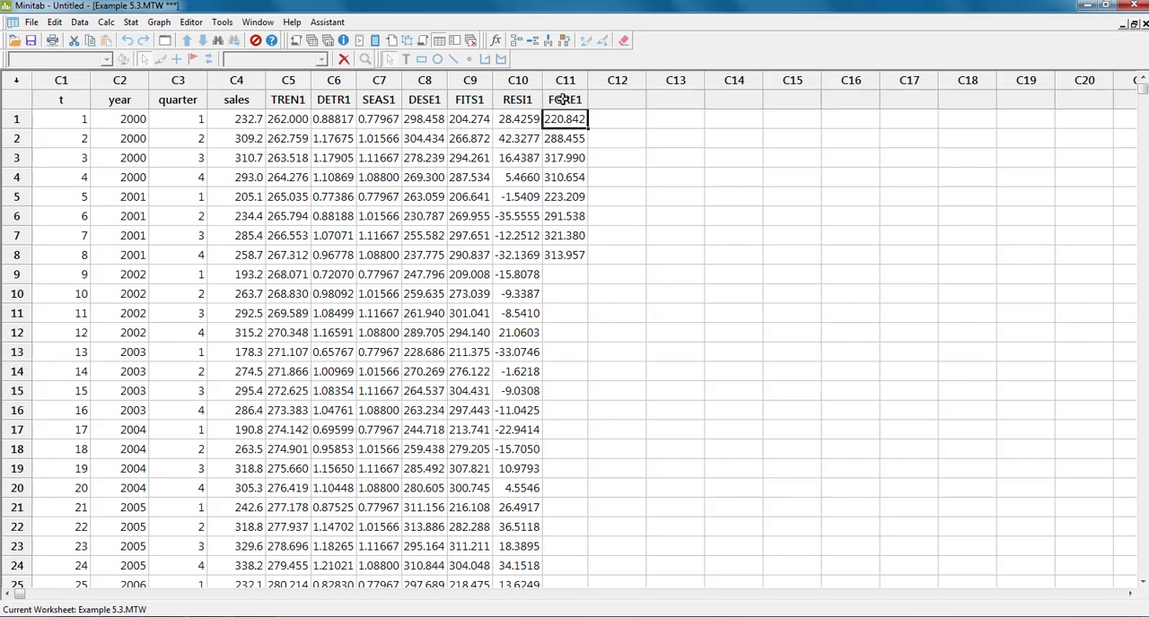
click(559, 100)
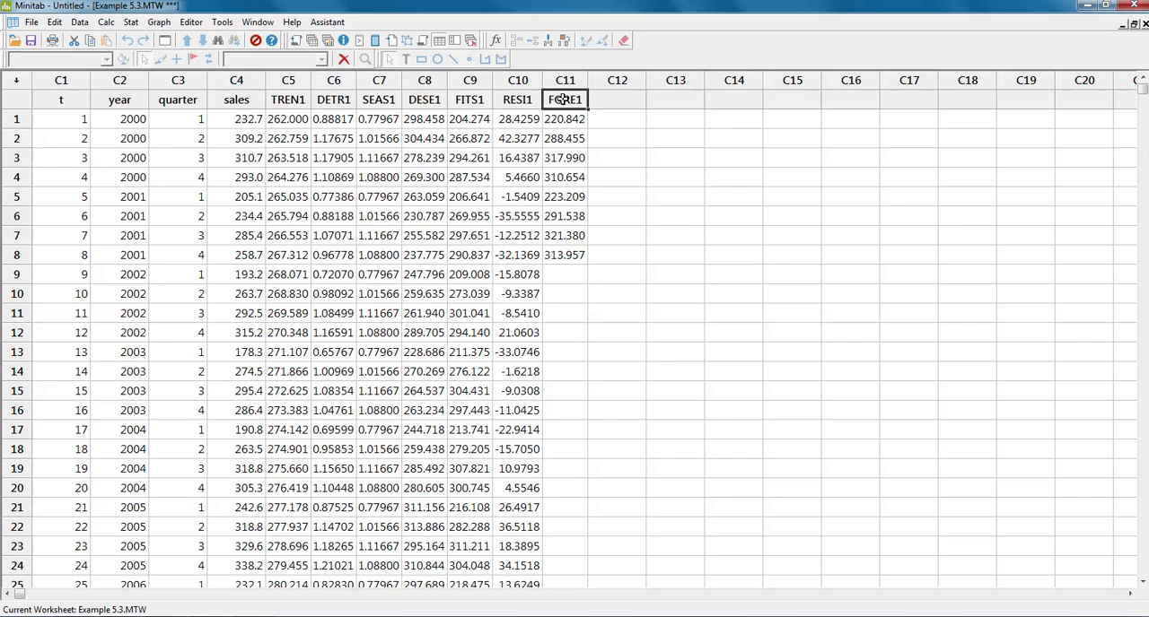
click(368, 124)
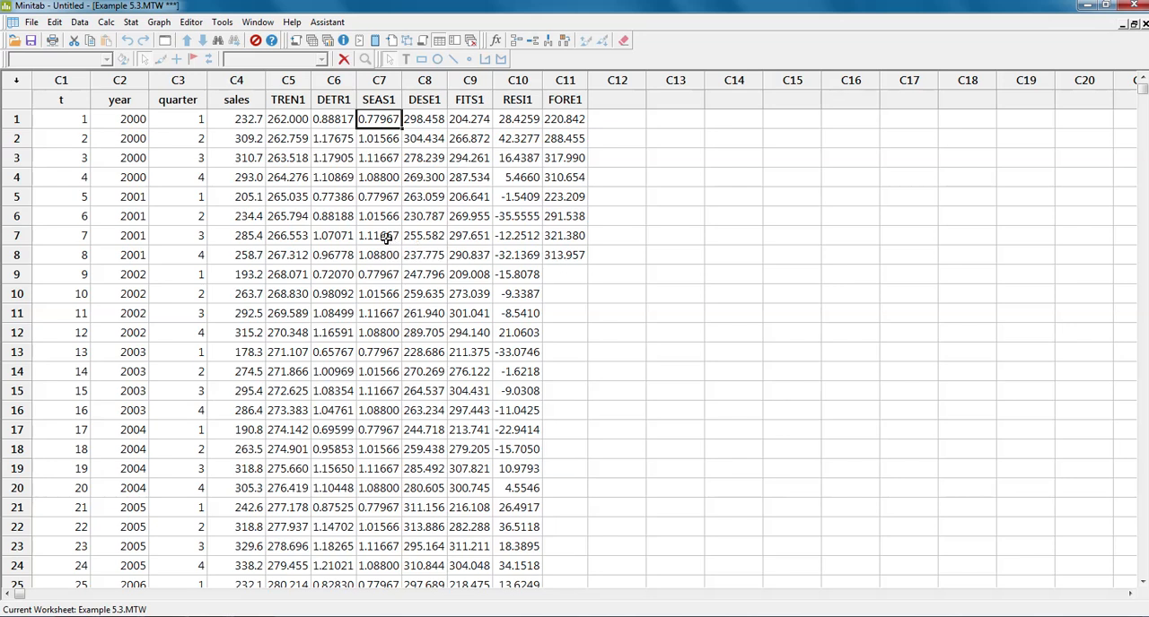
Review the stored trend, detrended, deseasonalized, fitted and residual values in columns C5, C6, C8, C9 and C10
click(297, 79)
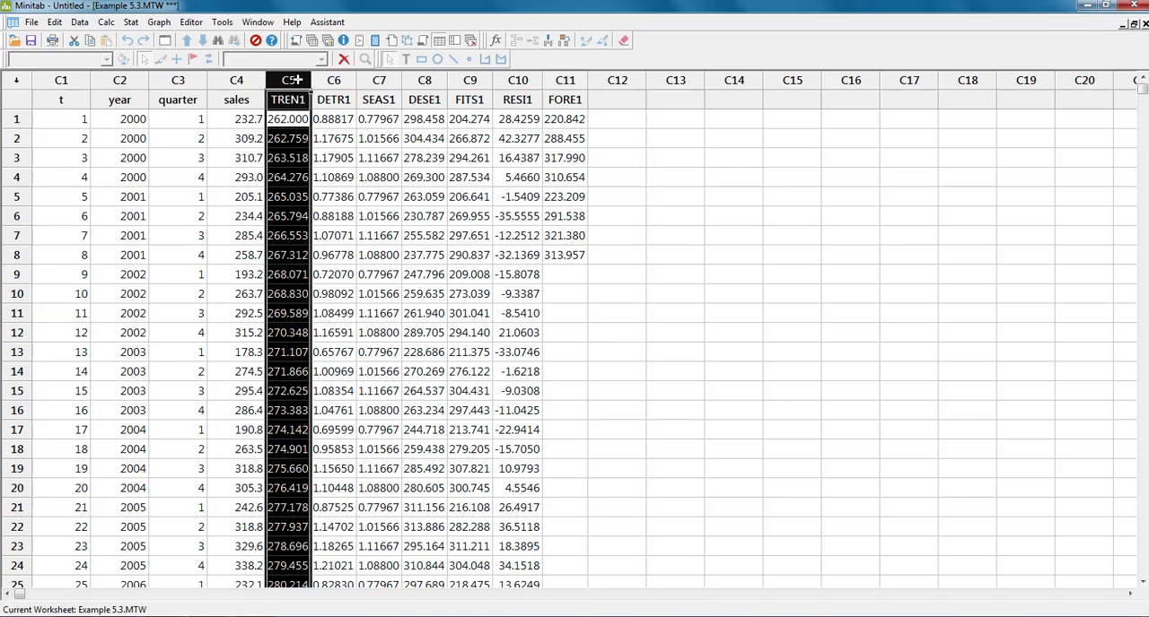
click(330, 118)
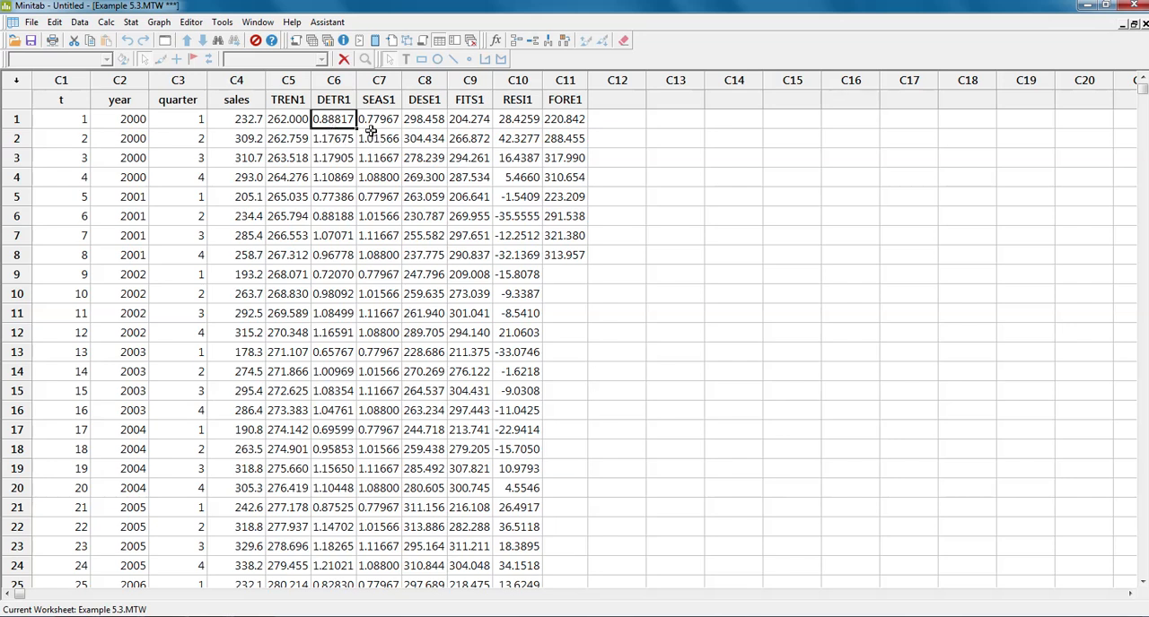
click(422, 81)
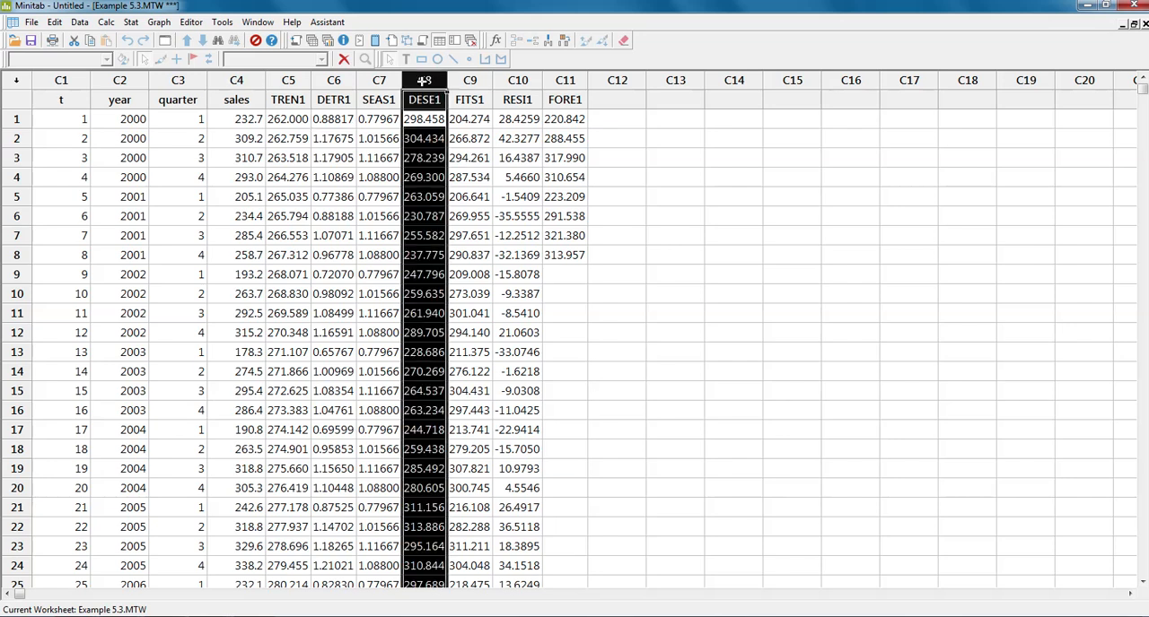
click(416, 121)
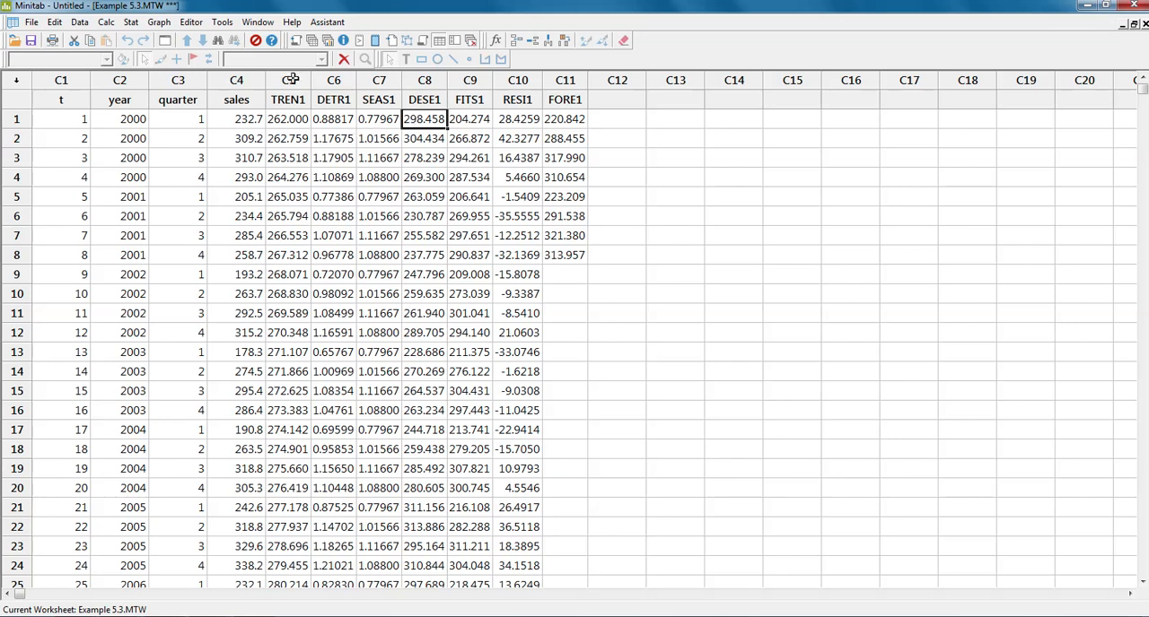
click(462, 76)
click(518, 76)
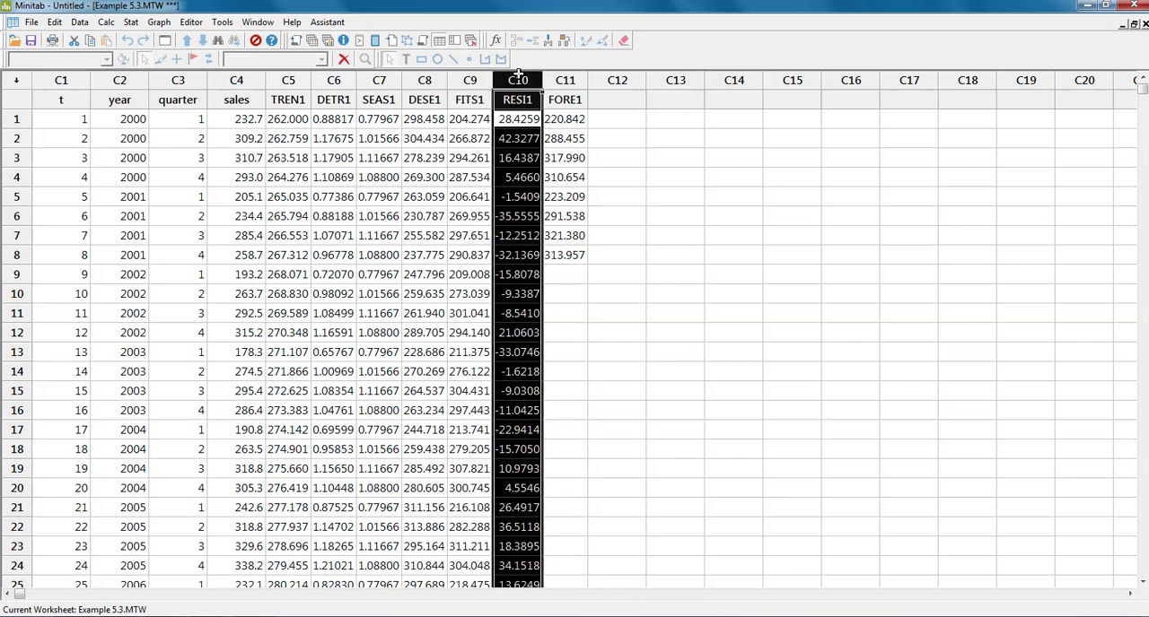